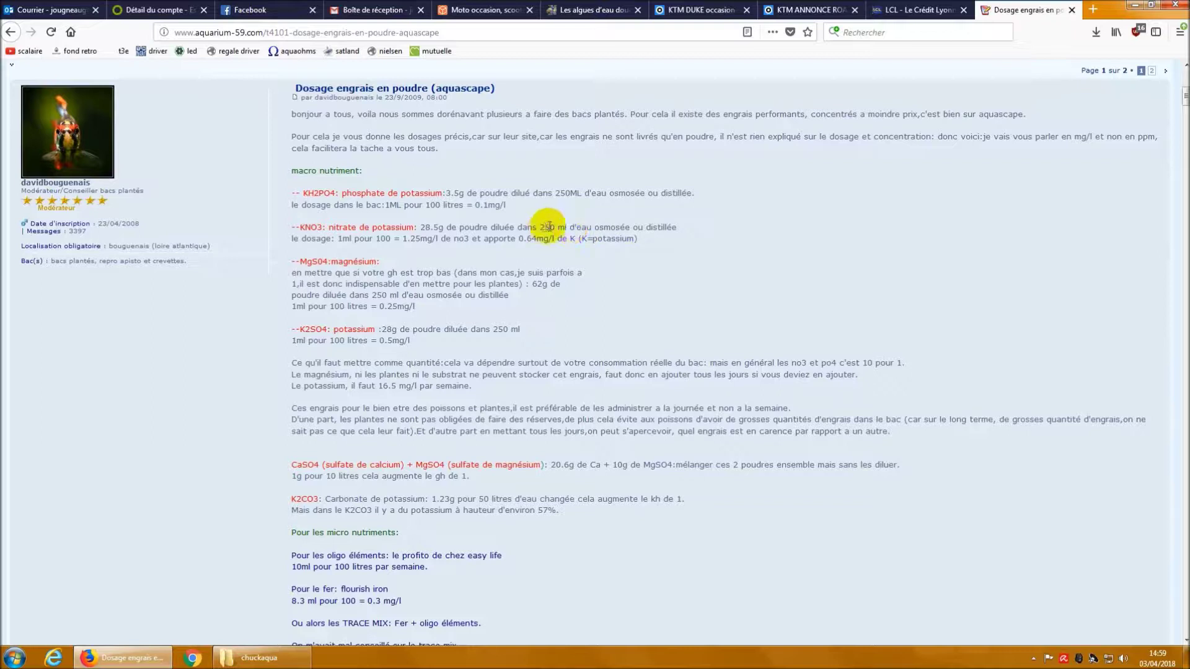
- Examine the KNO3 (potassium nitrate) entry in the forum post for its water volume, dose per 100 litres, and nitrate and potassium contributions
drag(540, 227, 627, 224)
click(672, 229)
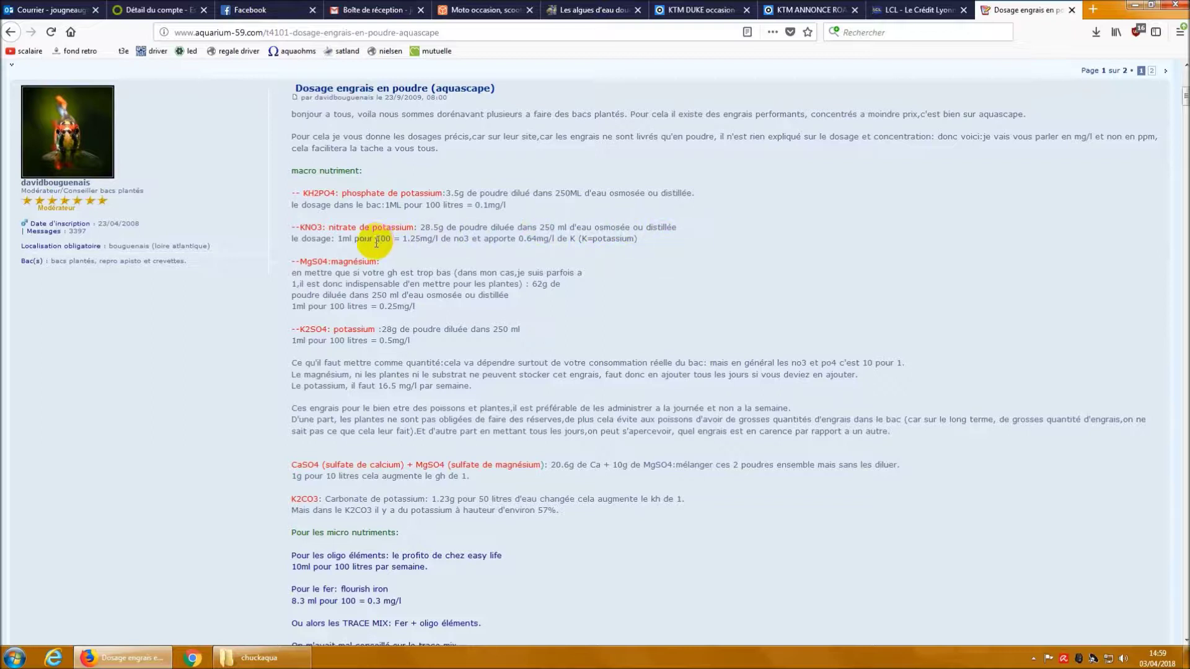
drag(338, 239, 440, 240)
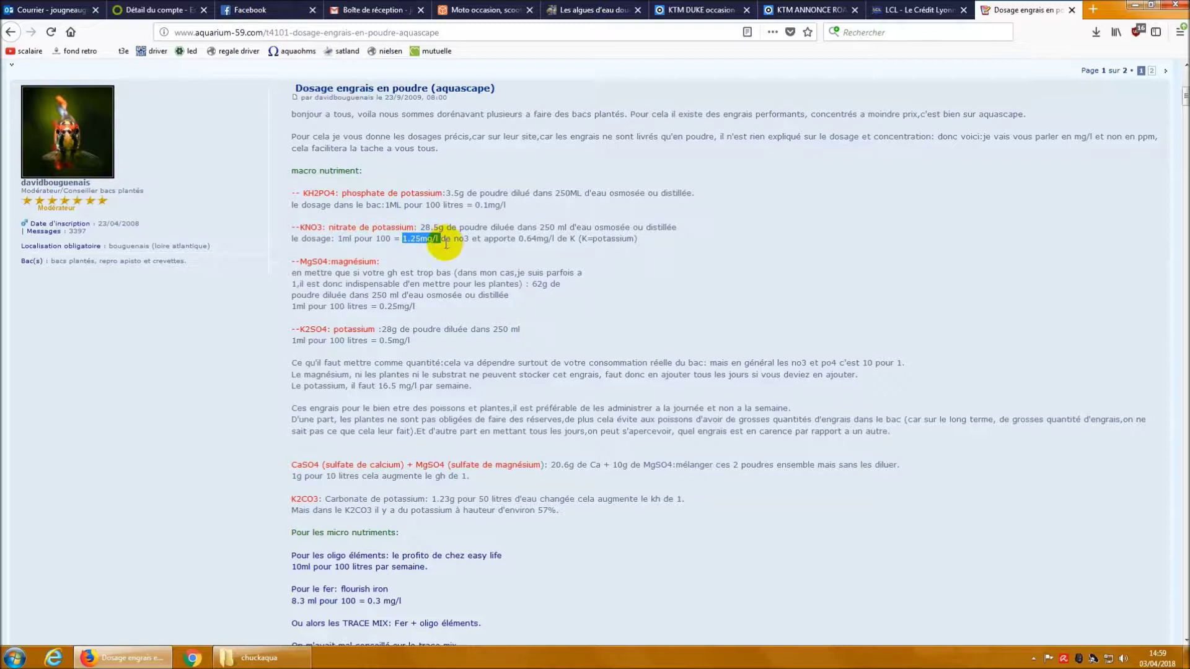
drag(519, 239, 549, 241)
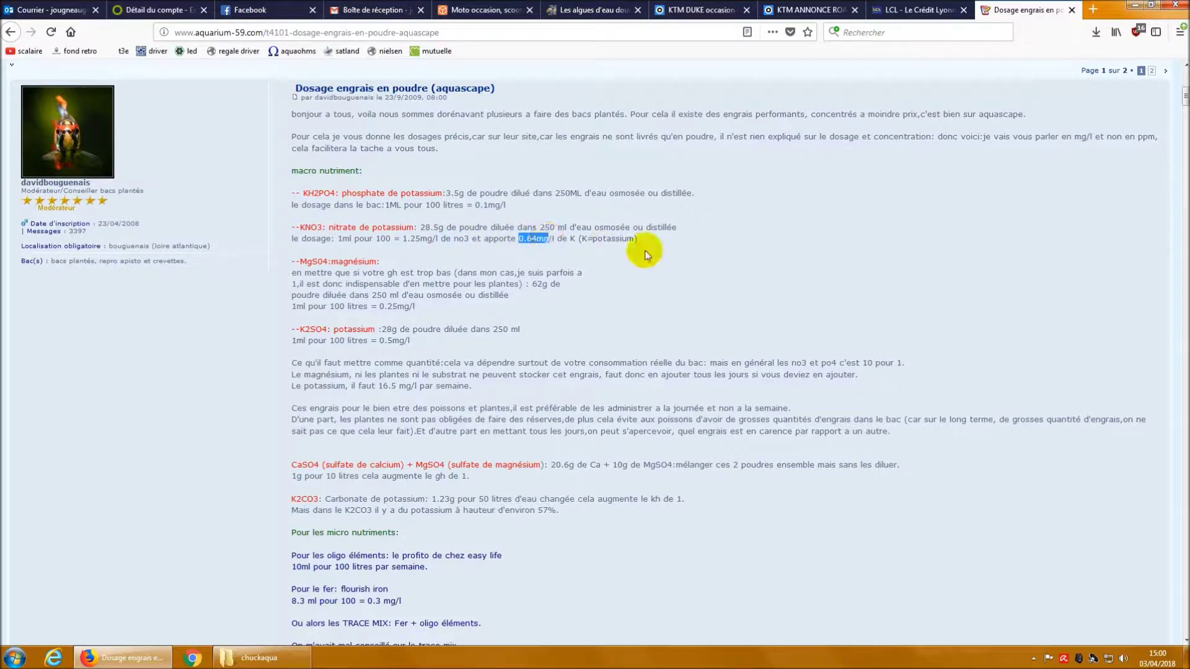
click(672, 243)
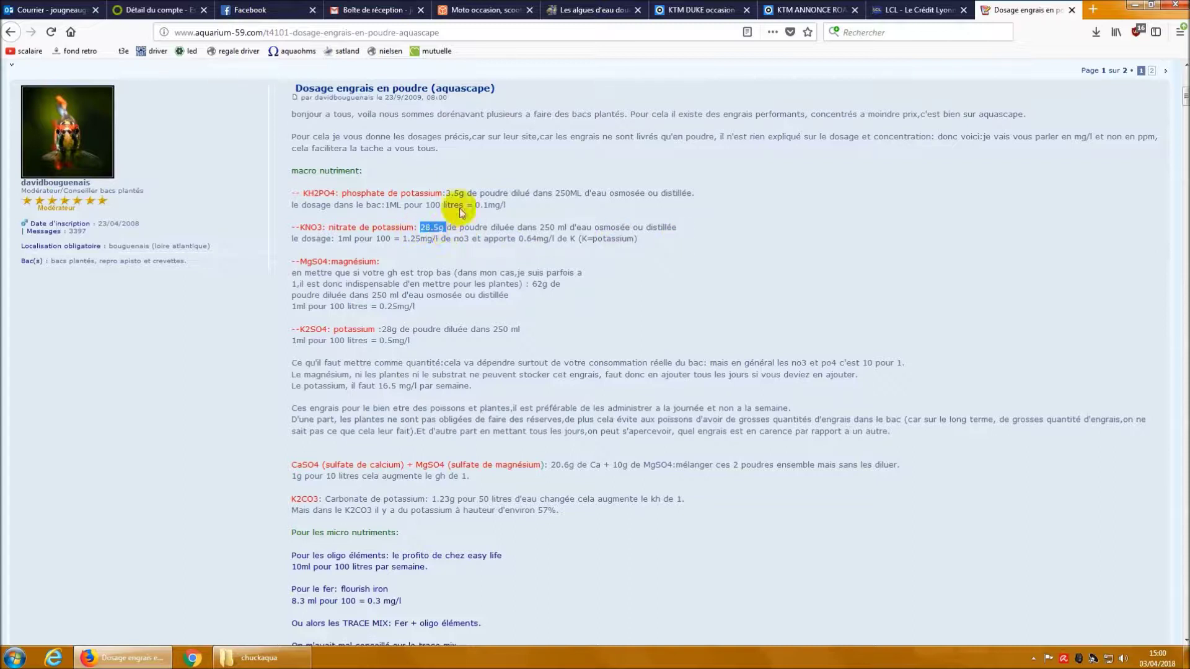
- Switch from the browser to the chuckaqua folder, launch Chuck's Planted Aquarium Calculator and show its Nutrient Calculator
click(1136, 6)
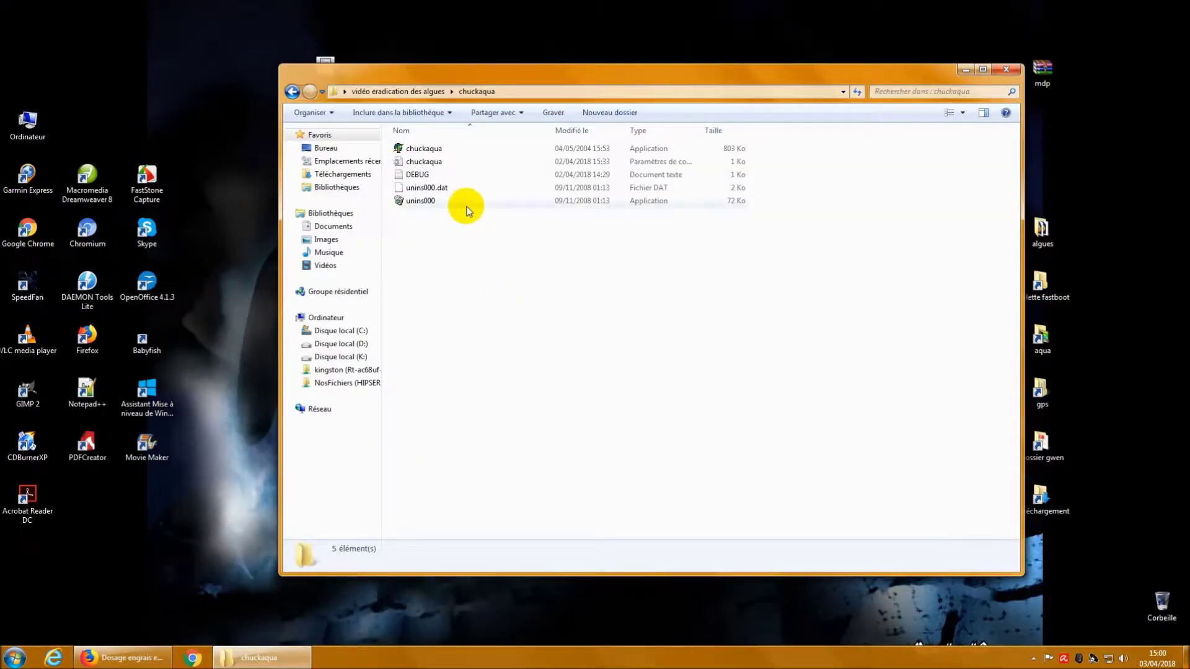
double_click(463, 152)
drag(340, 184, 604, 212)
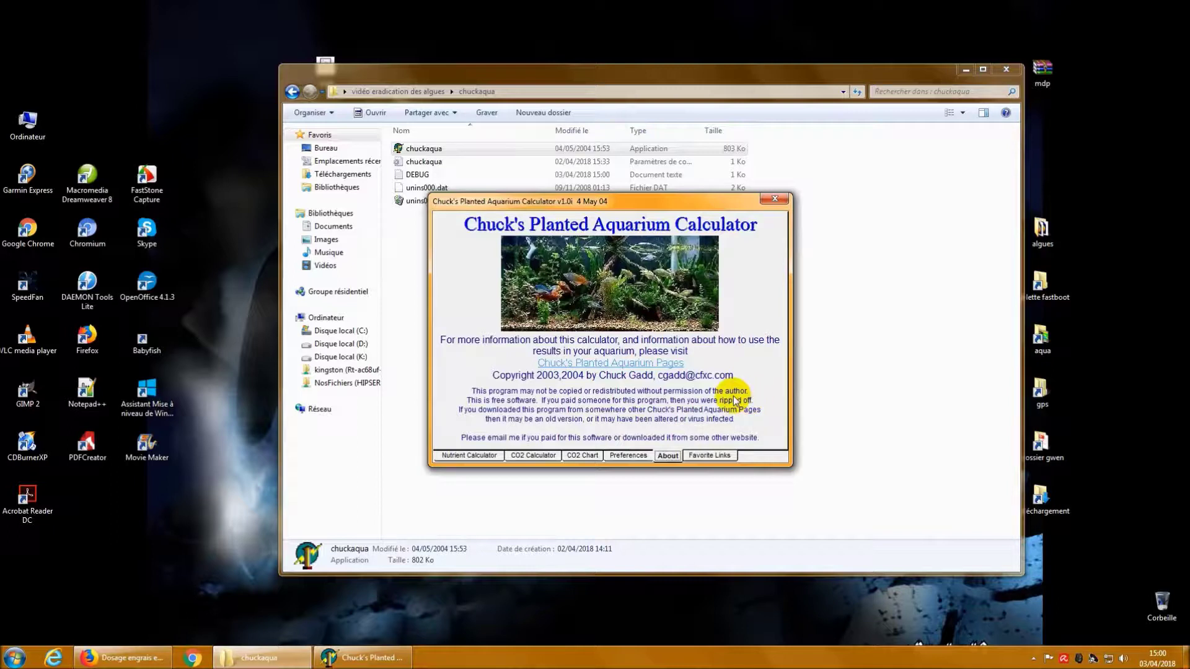
click(466, 456)
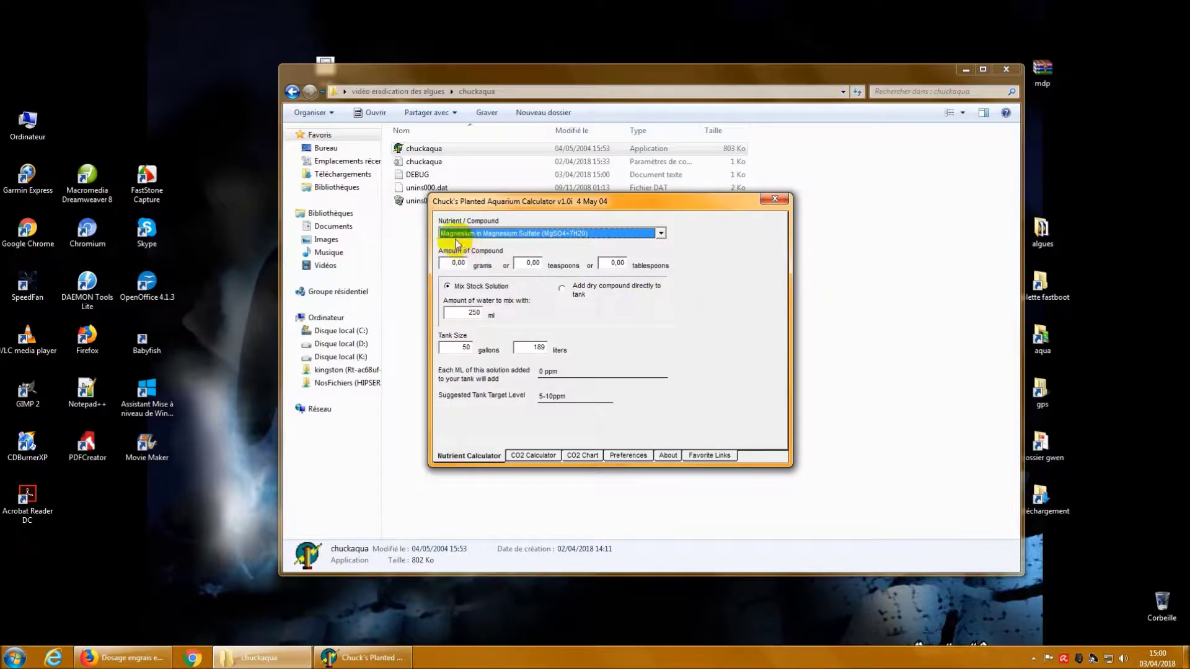
- Calculate the phosphate dose for 3.50 grams of Mono Potassium Phosphate (KH2PO4), taking the amount from the forum post
click(659, 234)
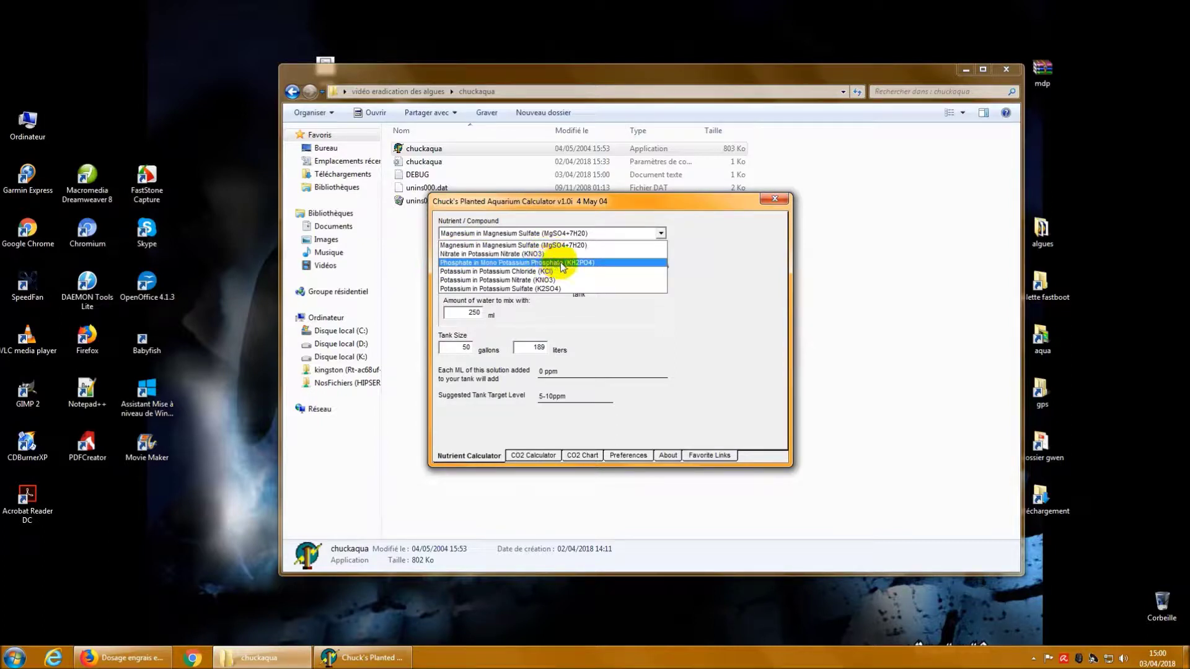
click(597, 262)
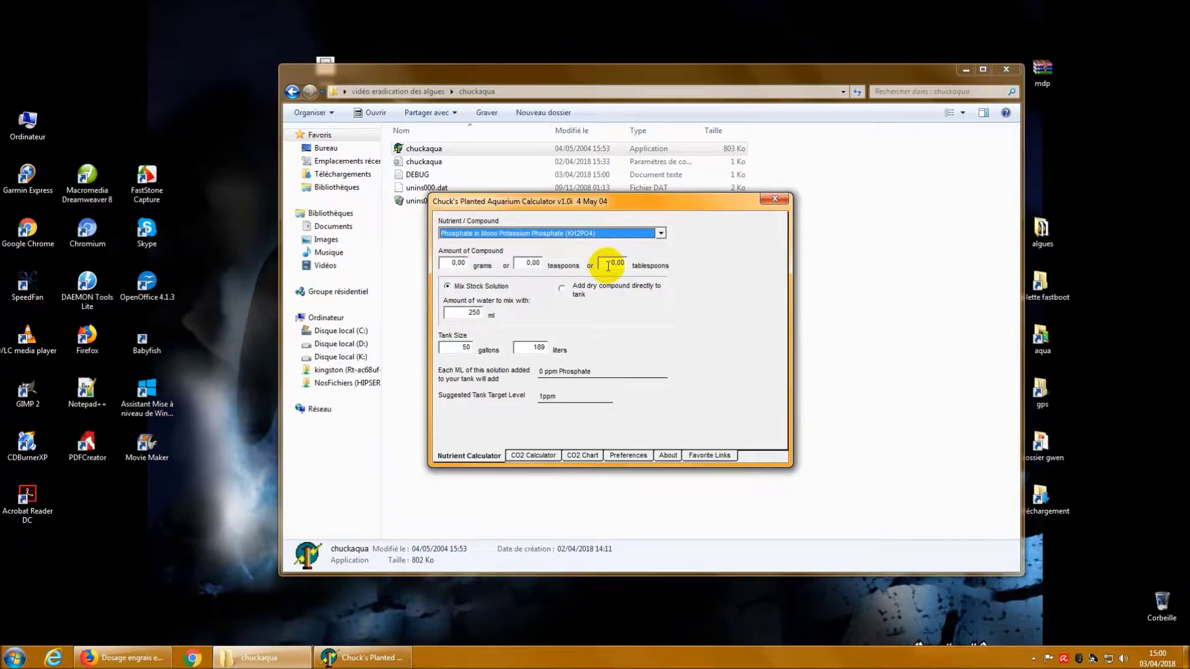
double_click(466, 313)
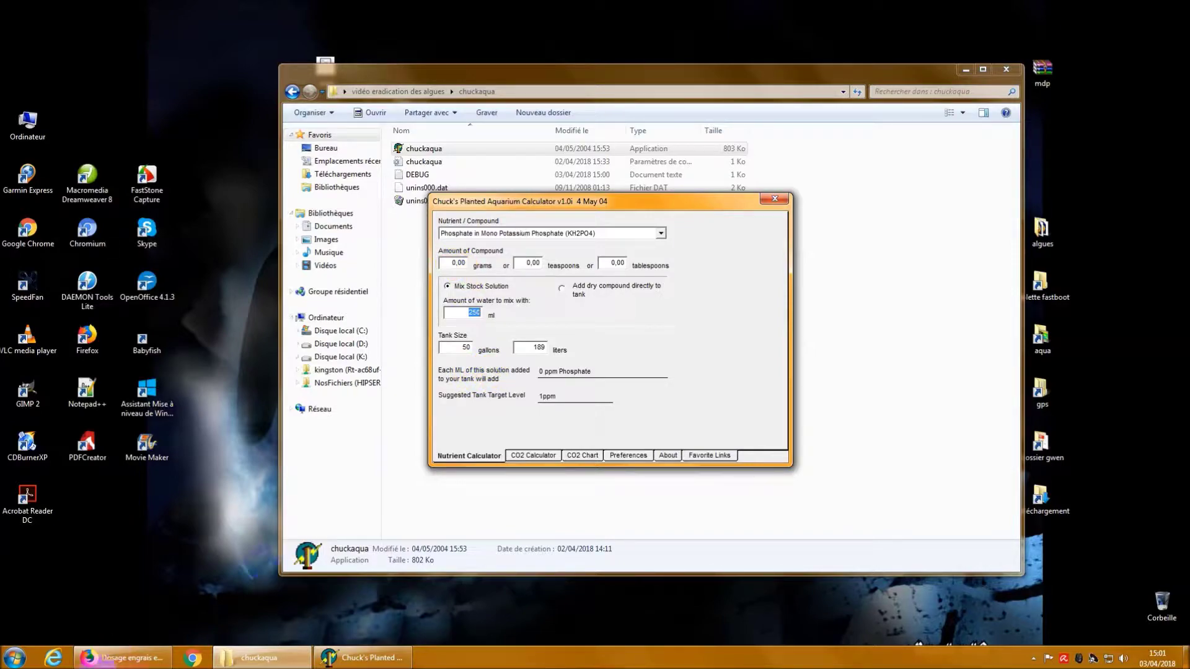
click(284, 605)
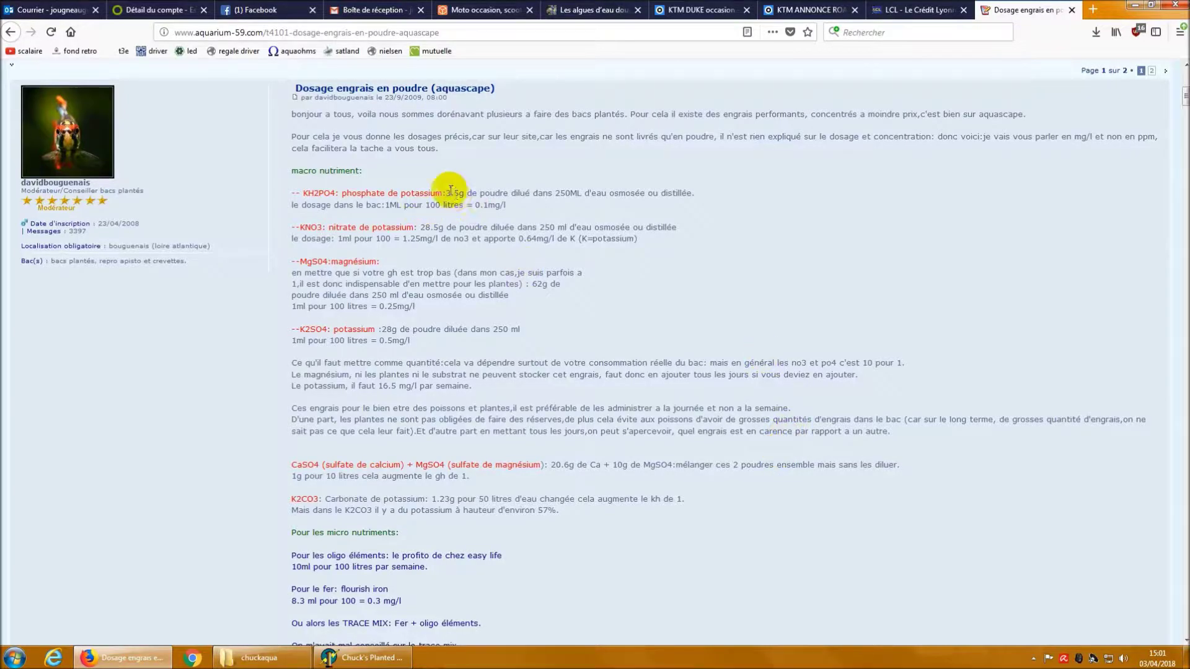
click(118, 658)
click(455, 263)
text(35)
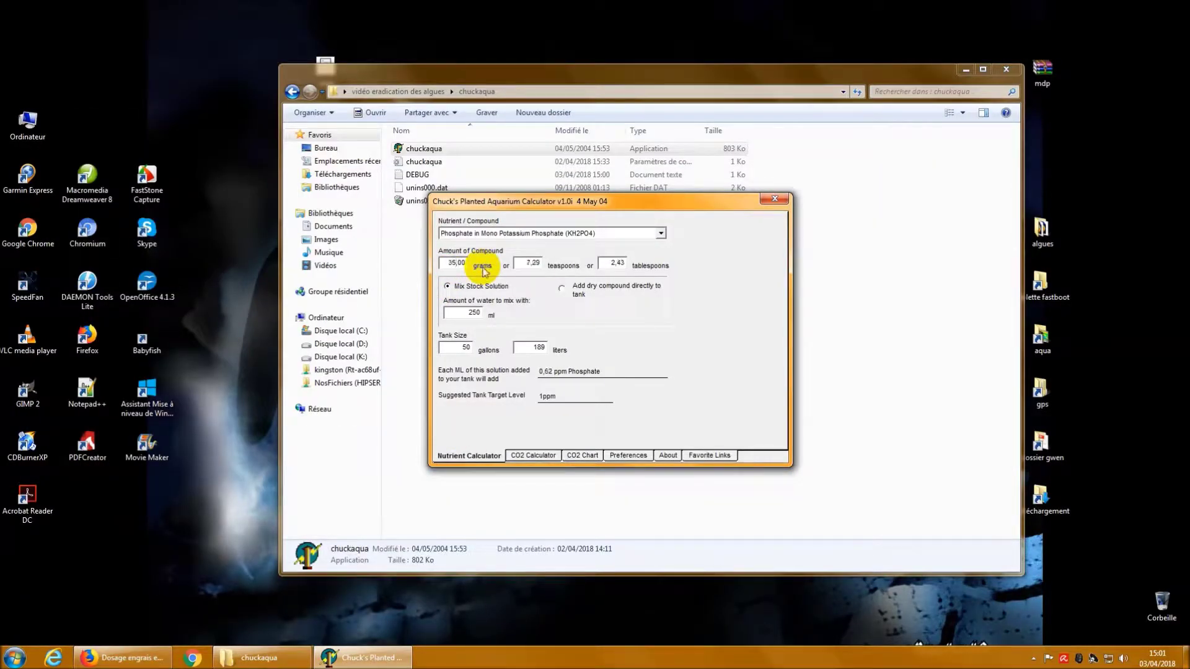
key(BackSpace)
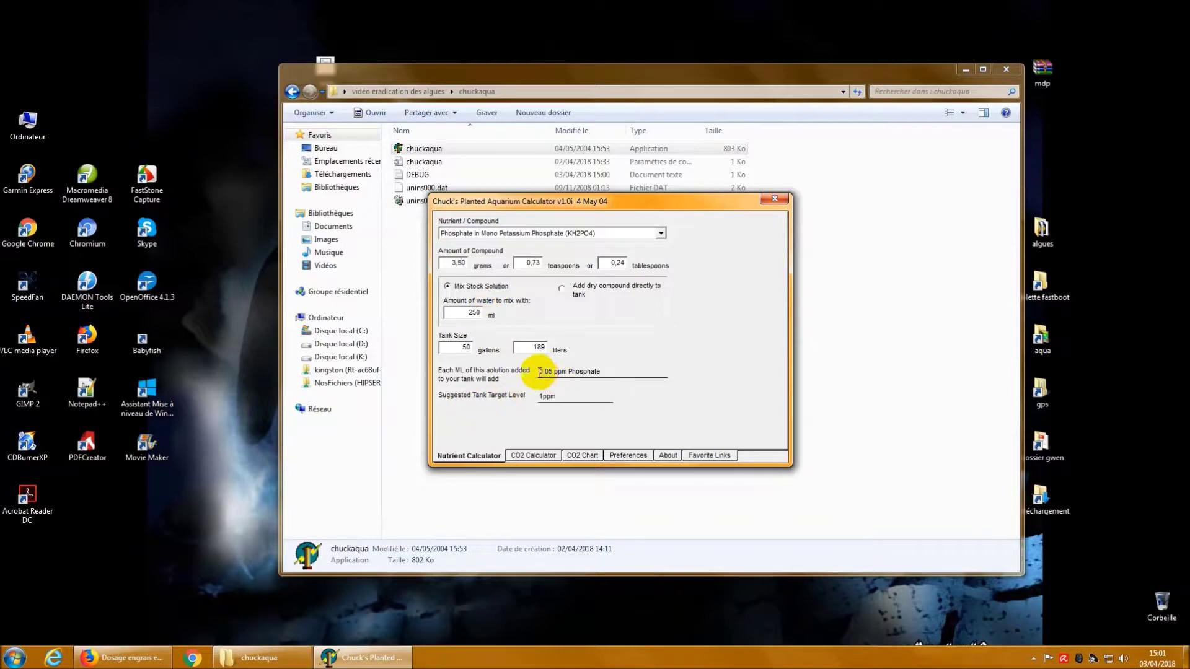
drag(544, 372, 551, 372)
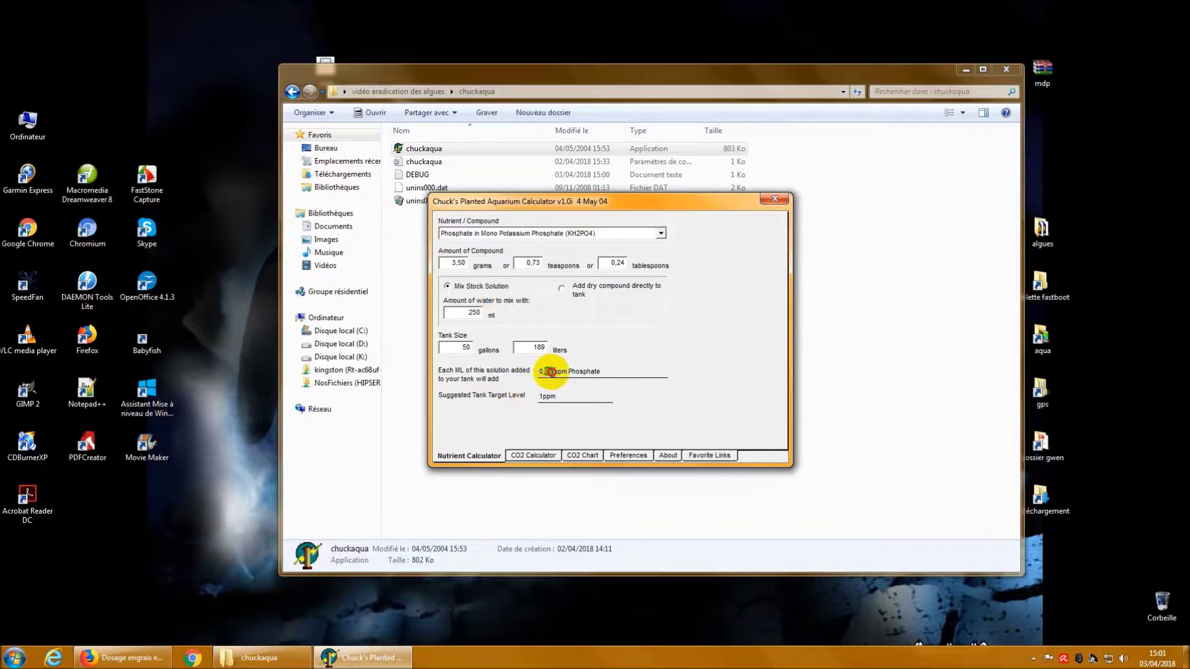
click(550, 372)
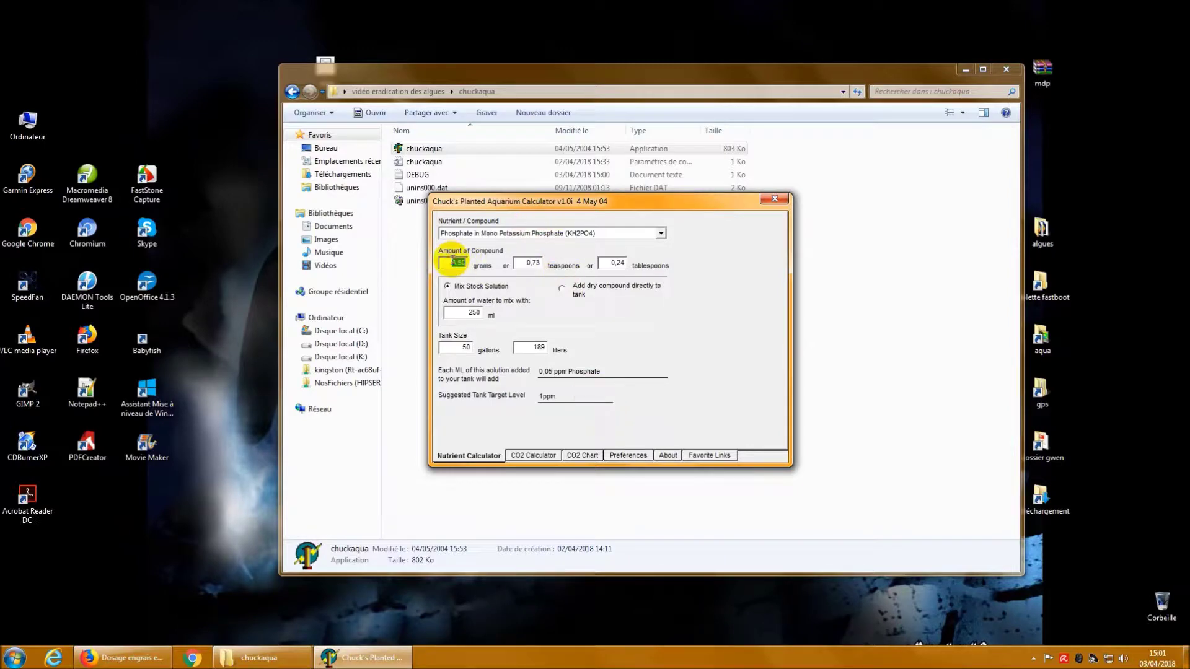
- Change the KH2PO4 amount to 6.50 grams and check the phosphate added per millilitre of solution
text(6)
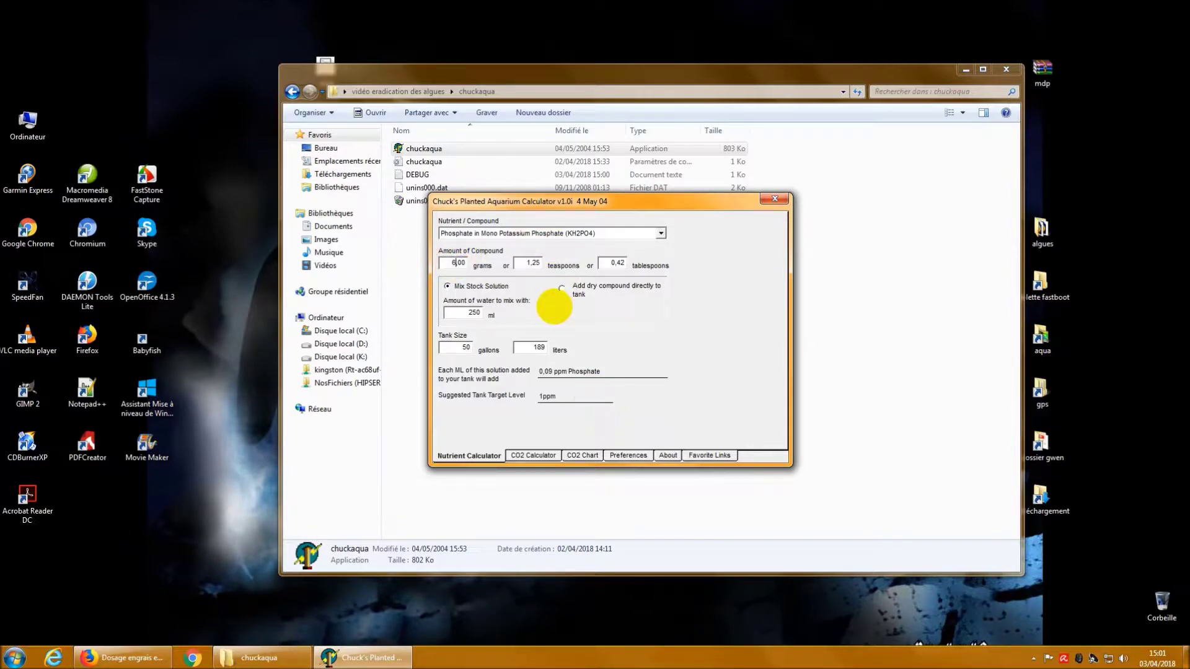
key(BackSpace)
text(6)
key(Right)
text(5)
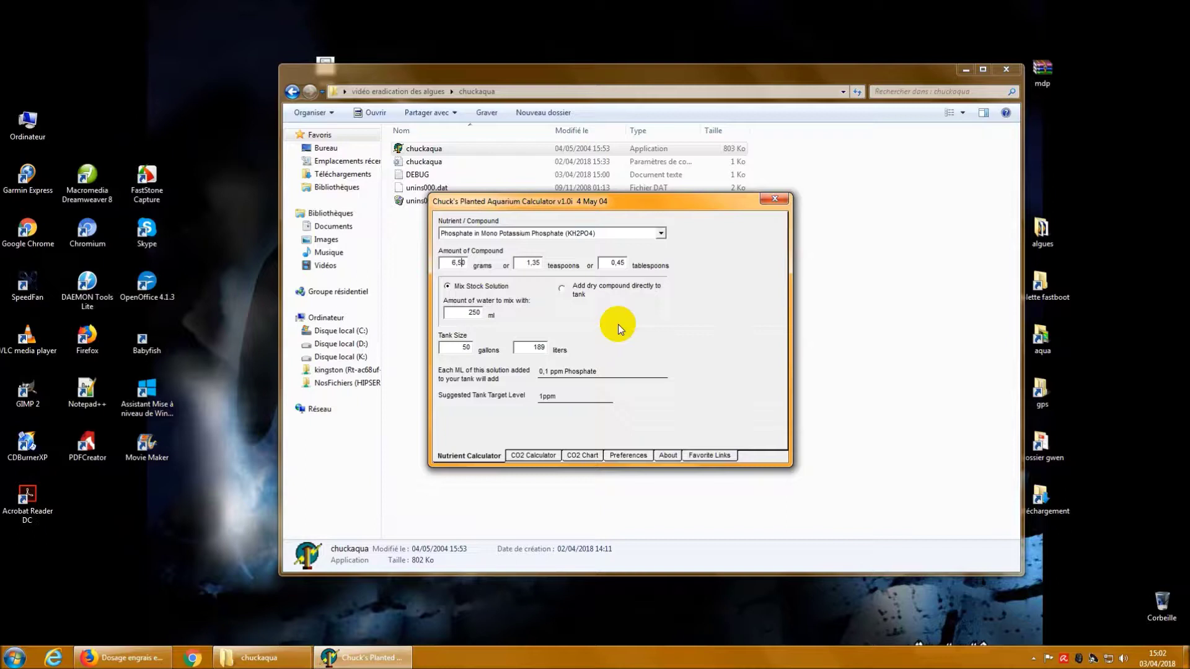
click(474, 312)
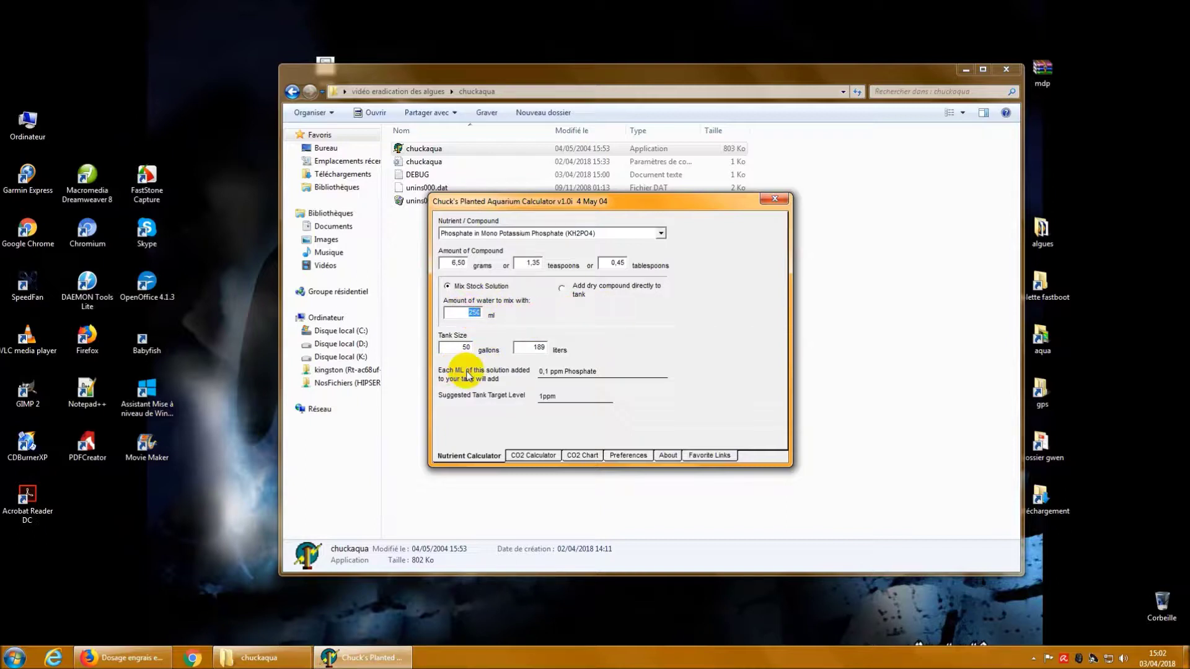
click(539, 372)
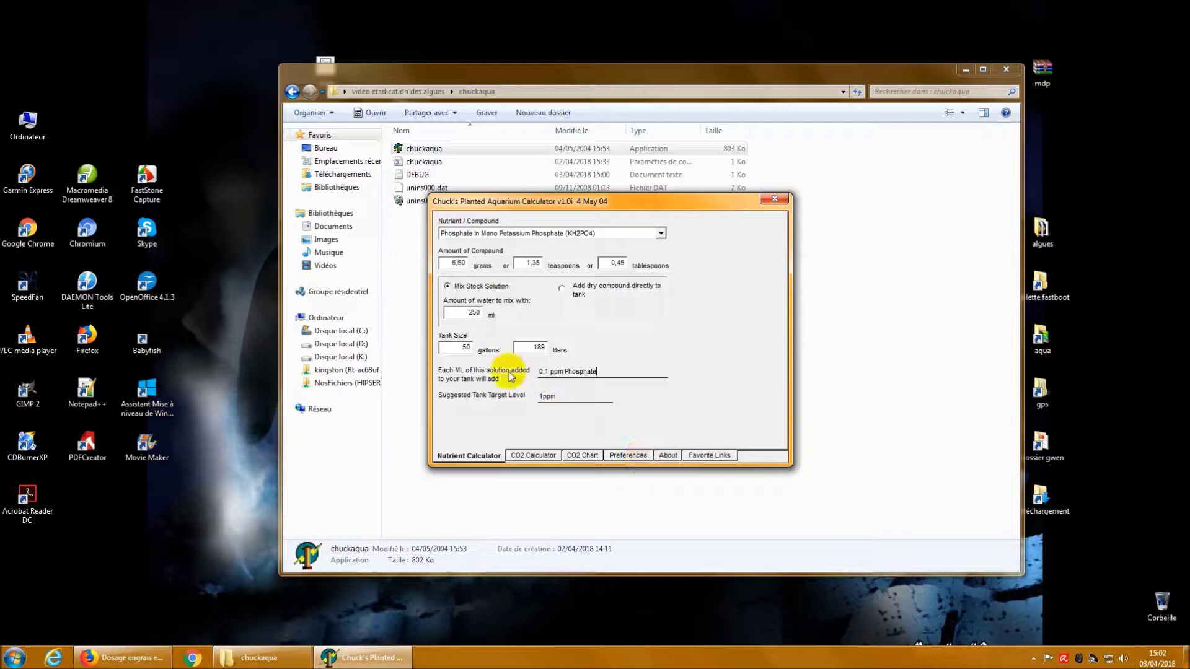
- Select Nitrate in Potassium Nitrate (KNO3) as the compound and set its amount to 28.50 grams, per the forum recipe
click(651, 237)
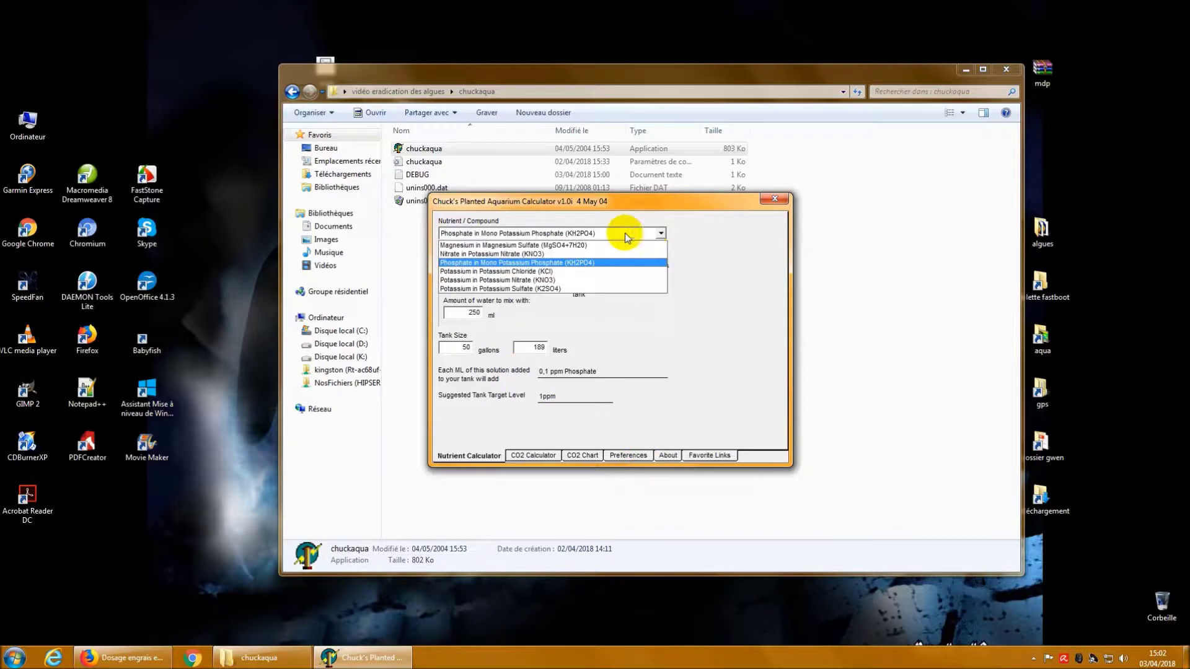
click(557, 254)
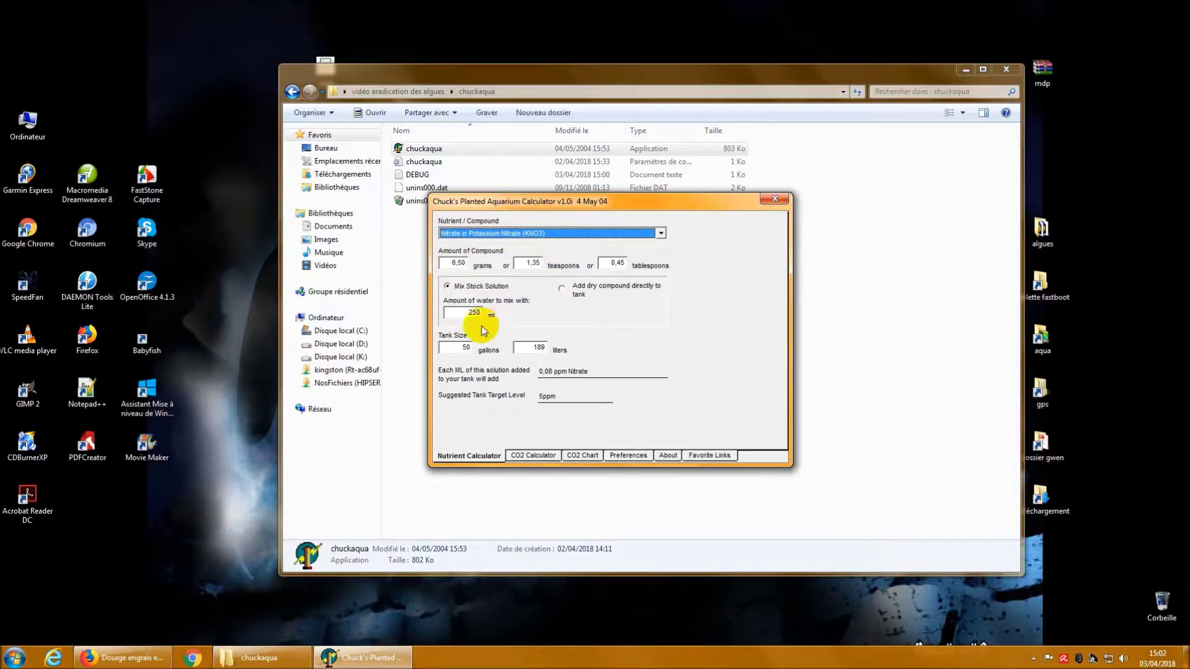
click(119, 658)
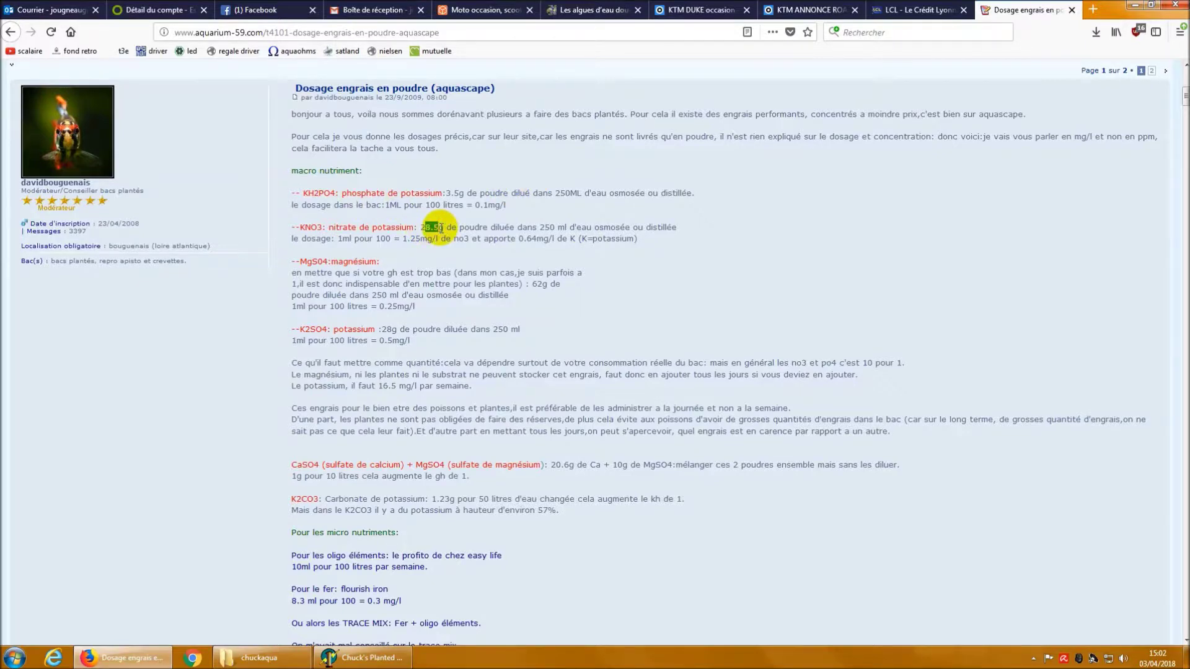
click(153, 659)
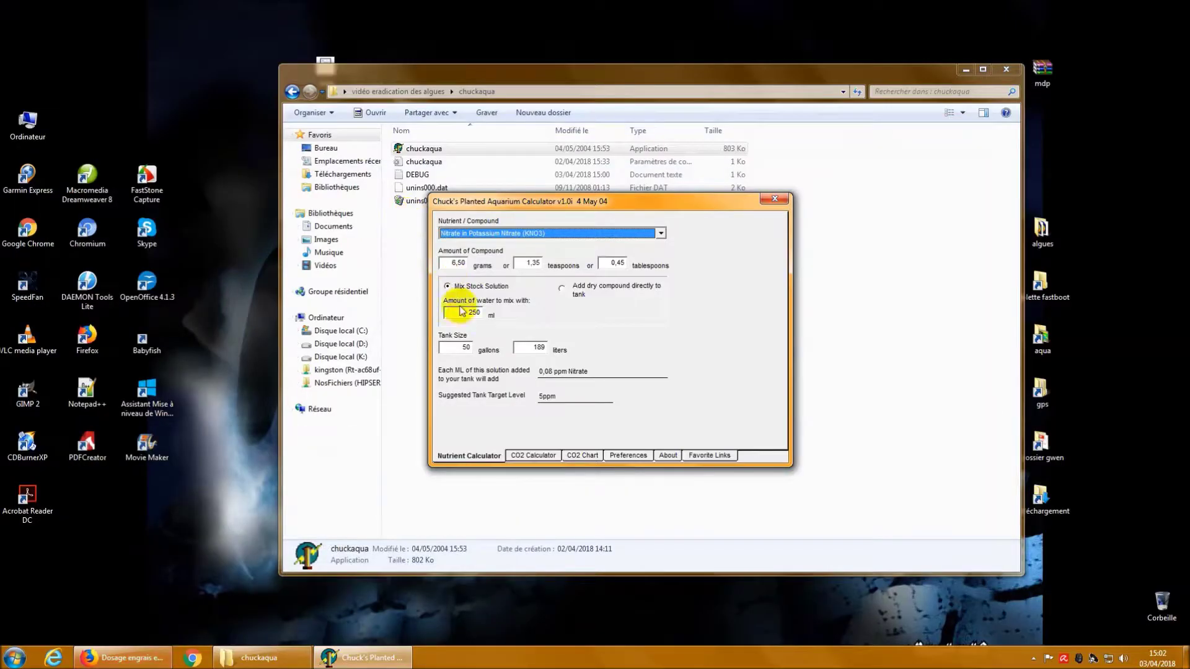
click(455, 263)
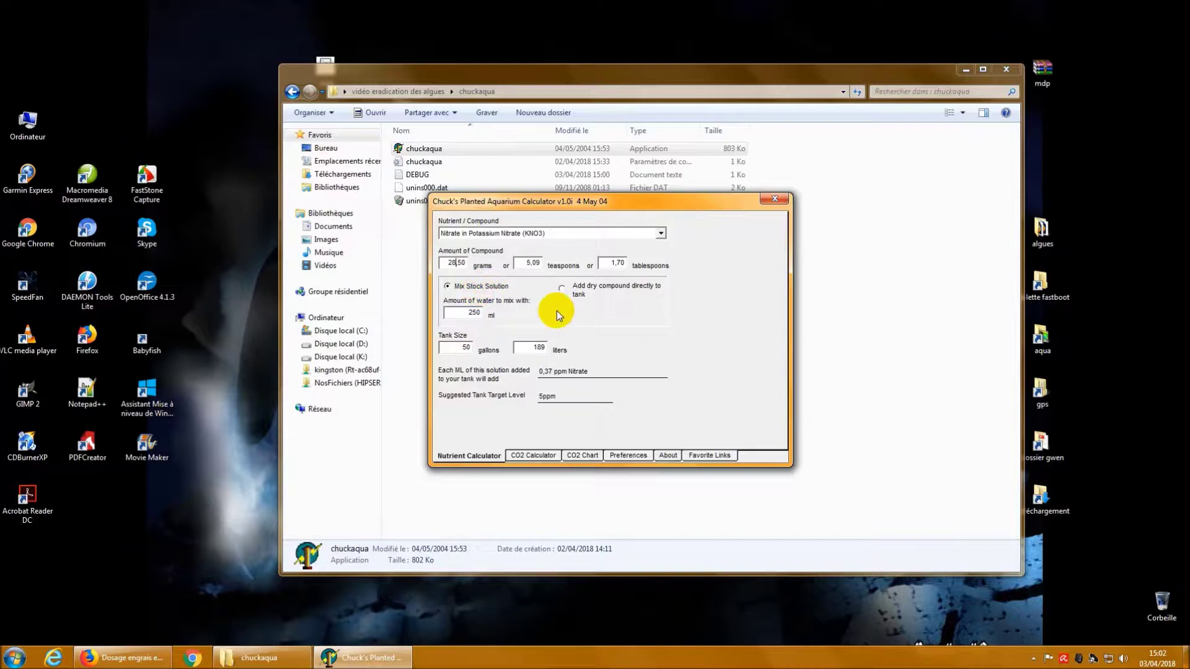
click(543, 372)
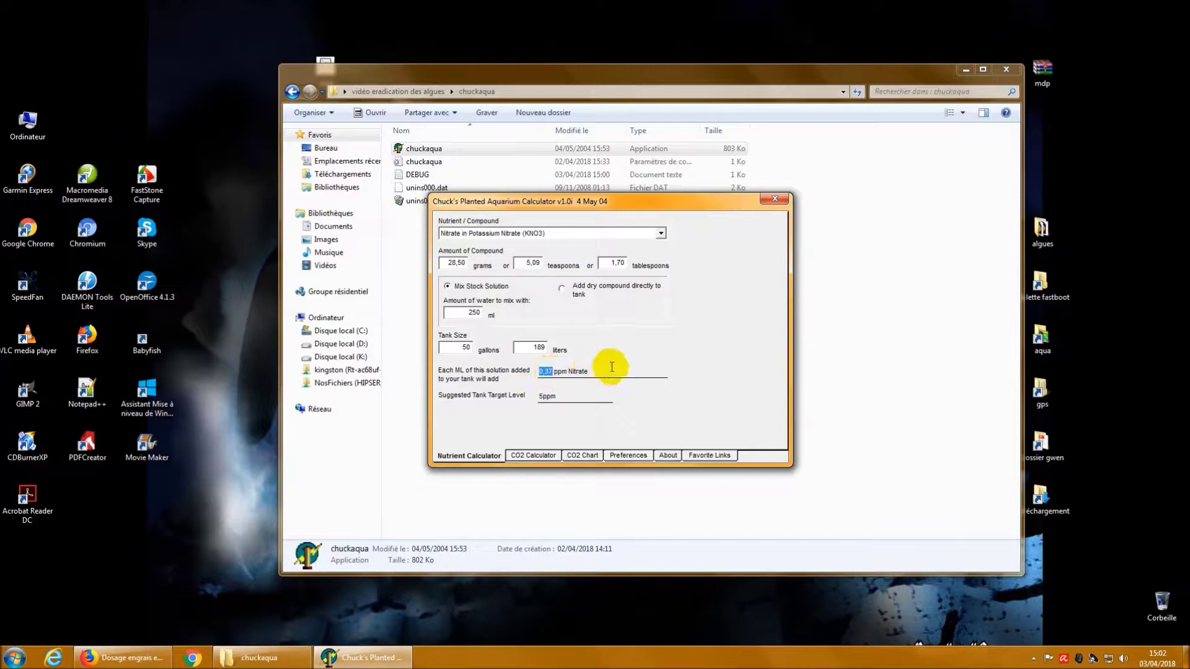
- Raise the KNO3 amount to 80 grams and check the nitrate added per millilitre of solution
double_click(459, 263)
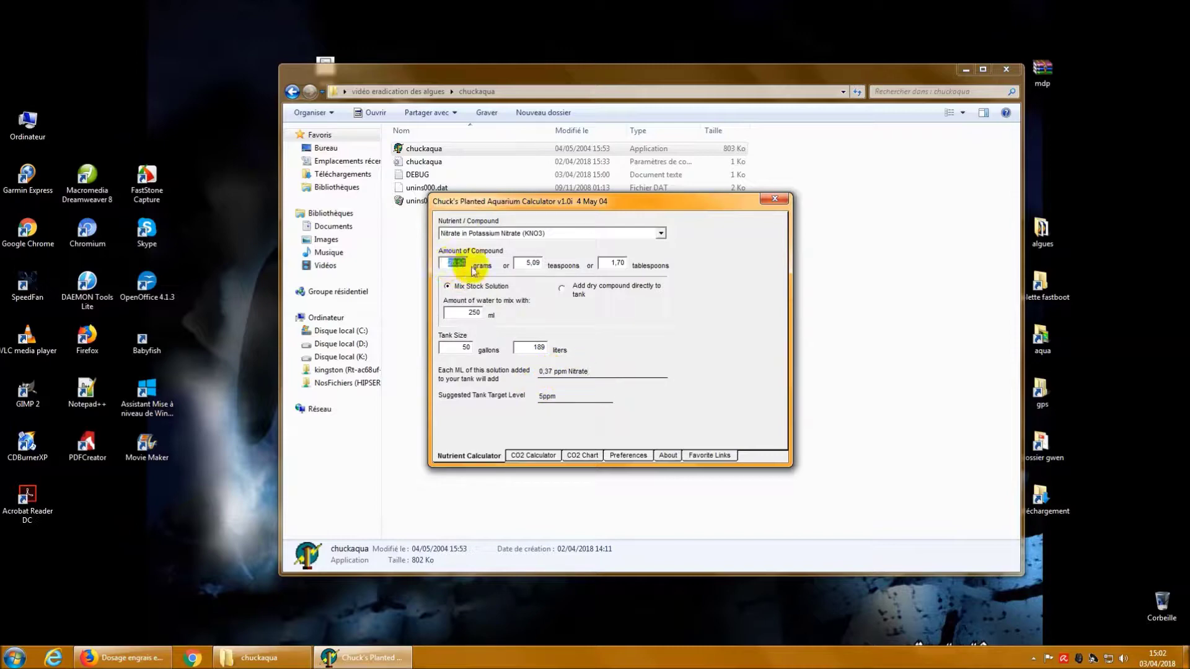
text(80)
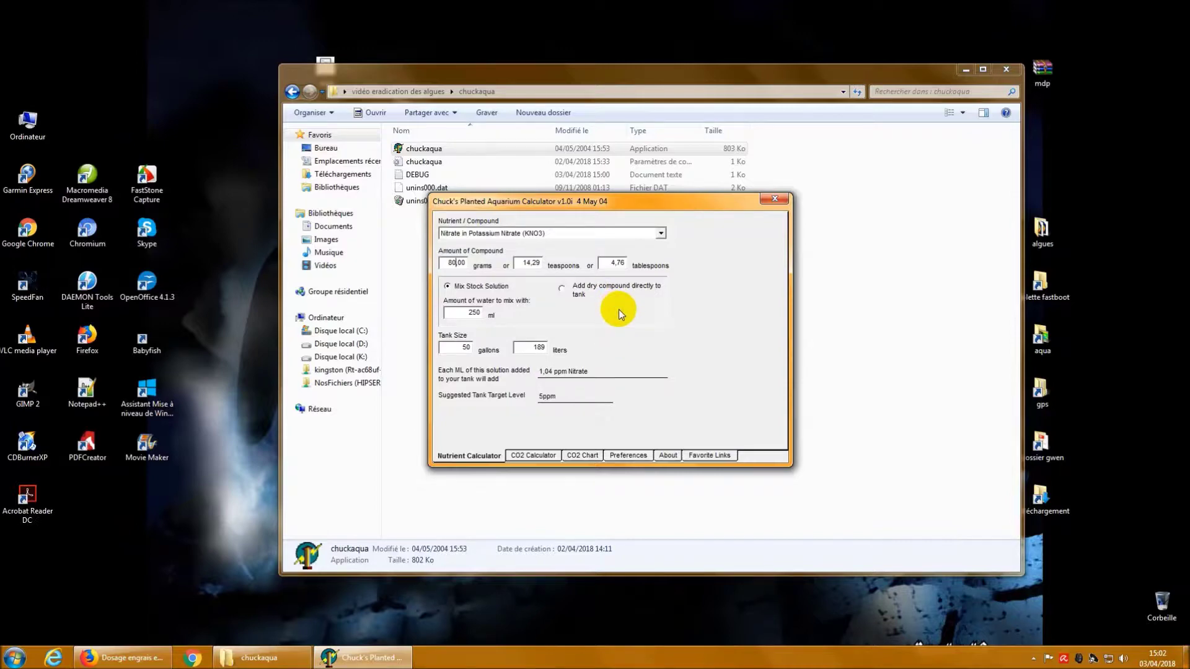
click(490, 286)
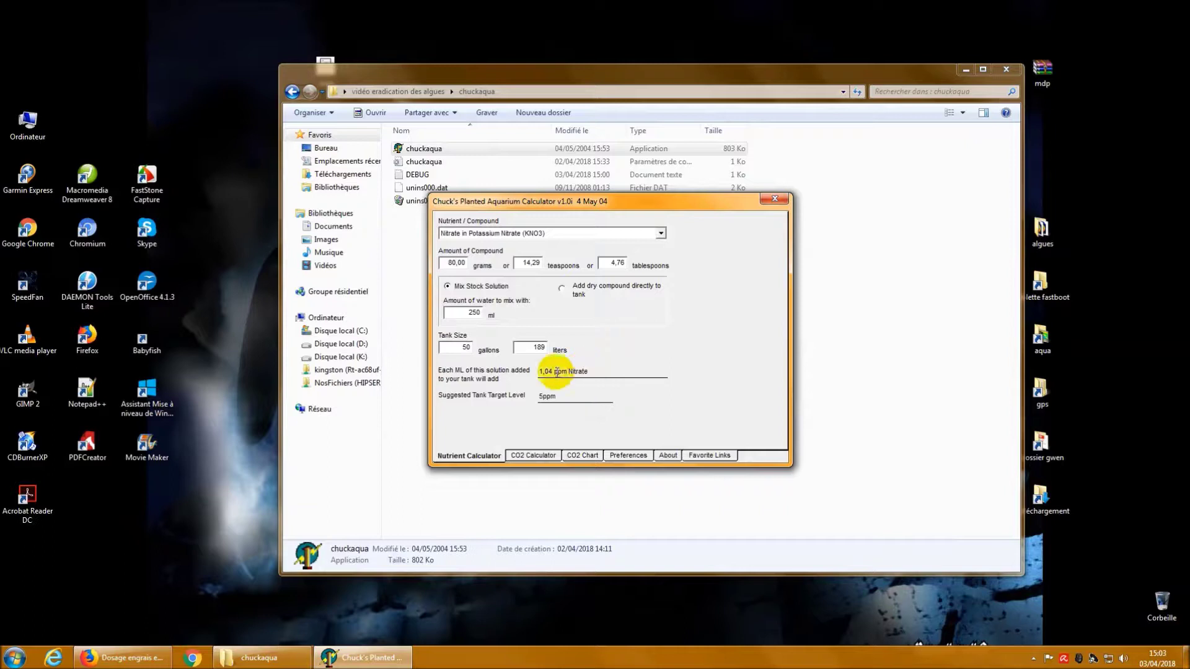
click(487, 373)
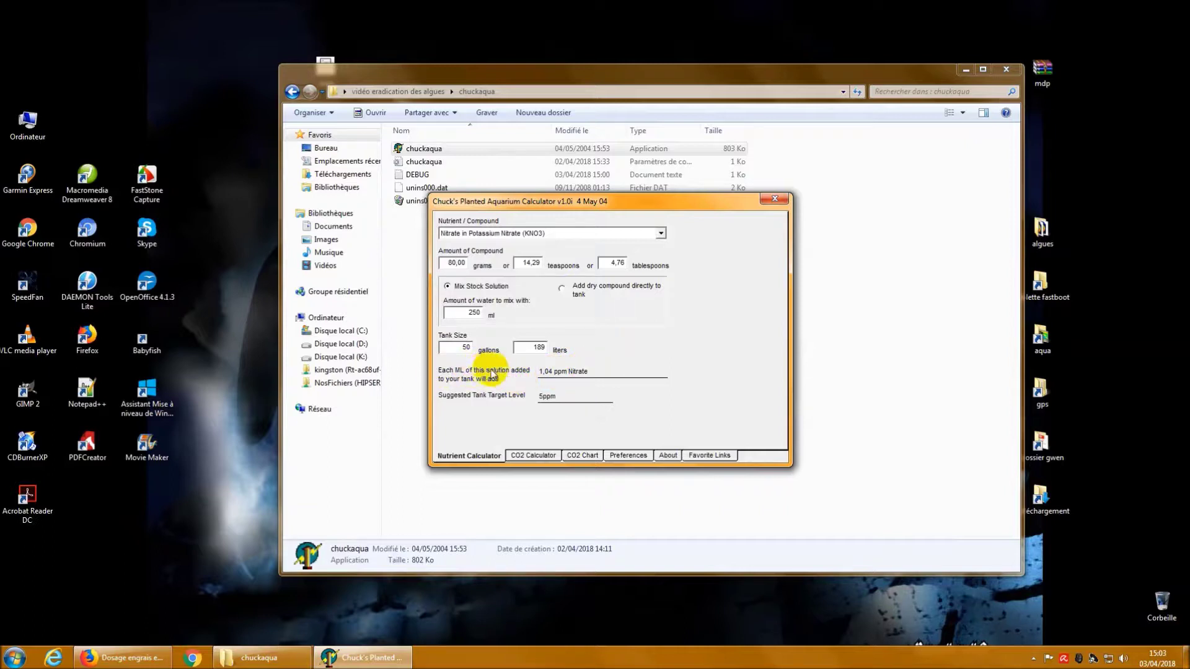
click(608, 371)
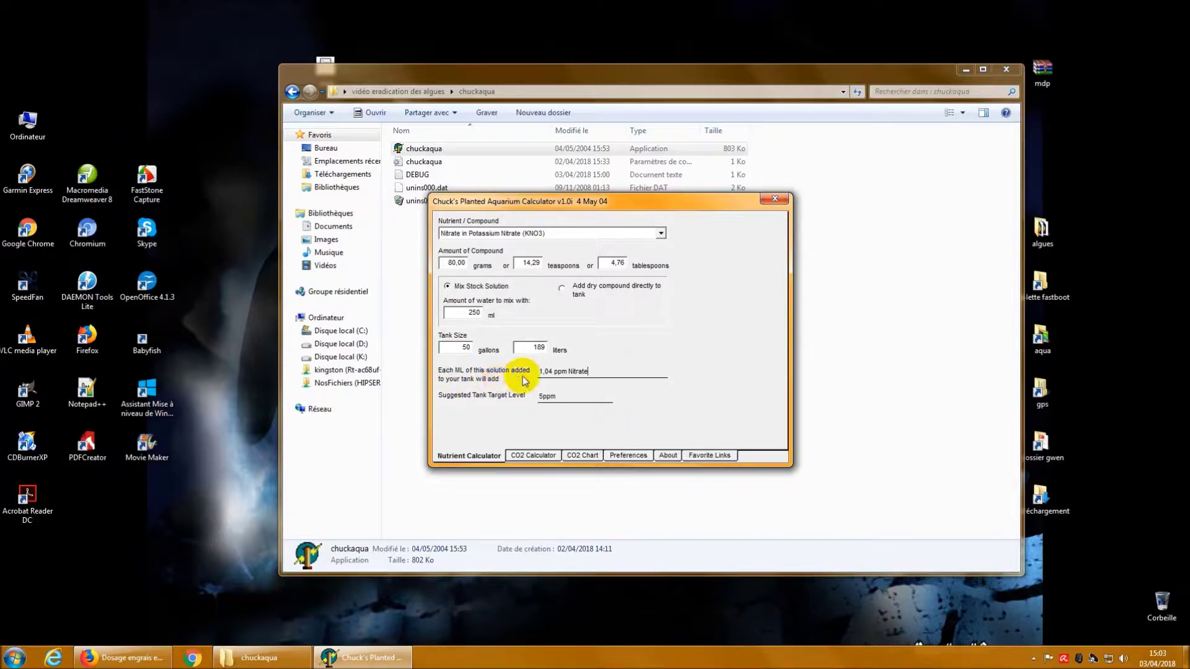
drag(541, 374, 590, 371)
click(597, 374)
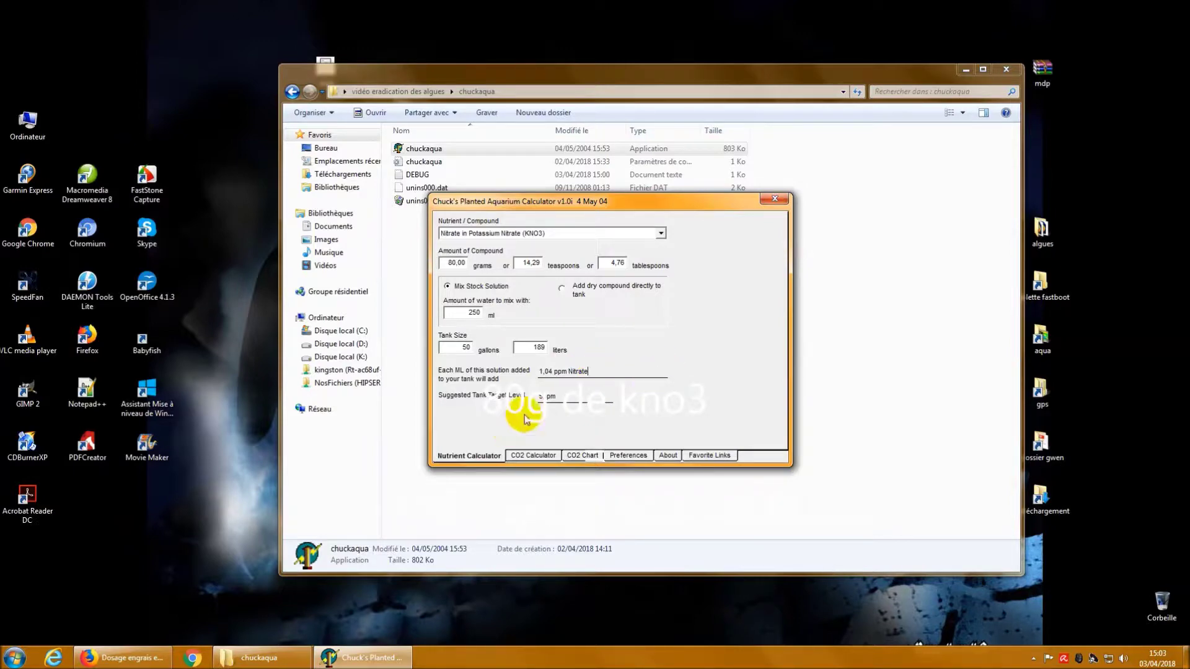
click(570, 234)
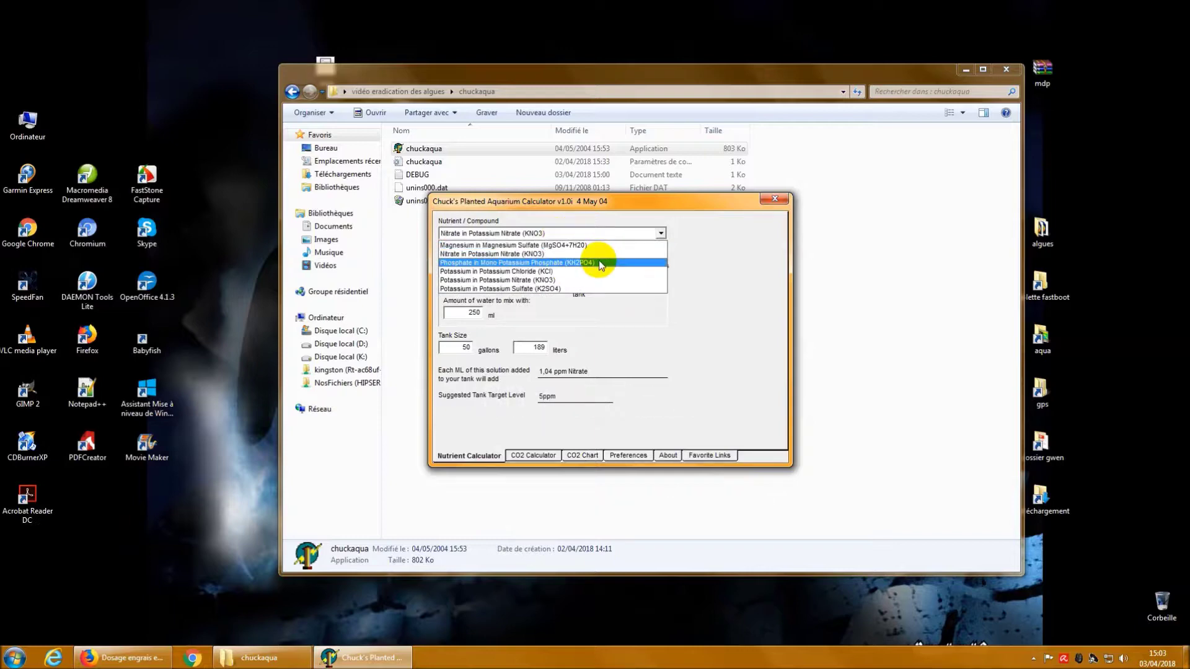
click(579, 262)
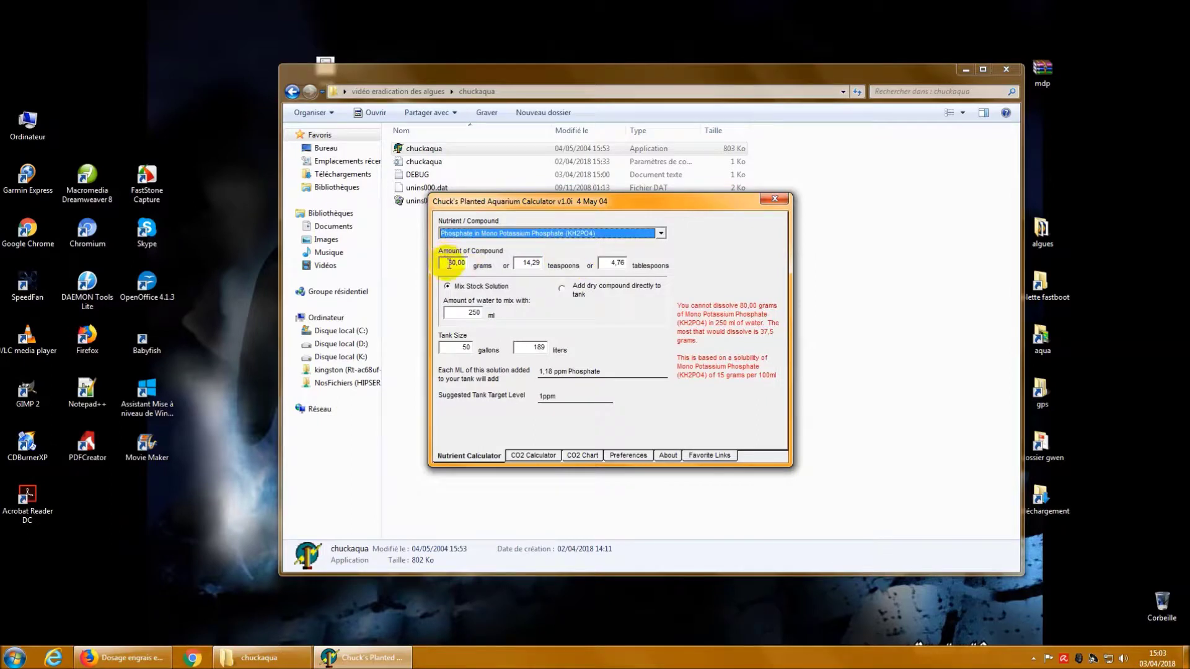
click(629, 233)
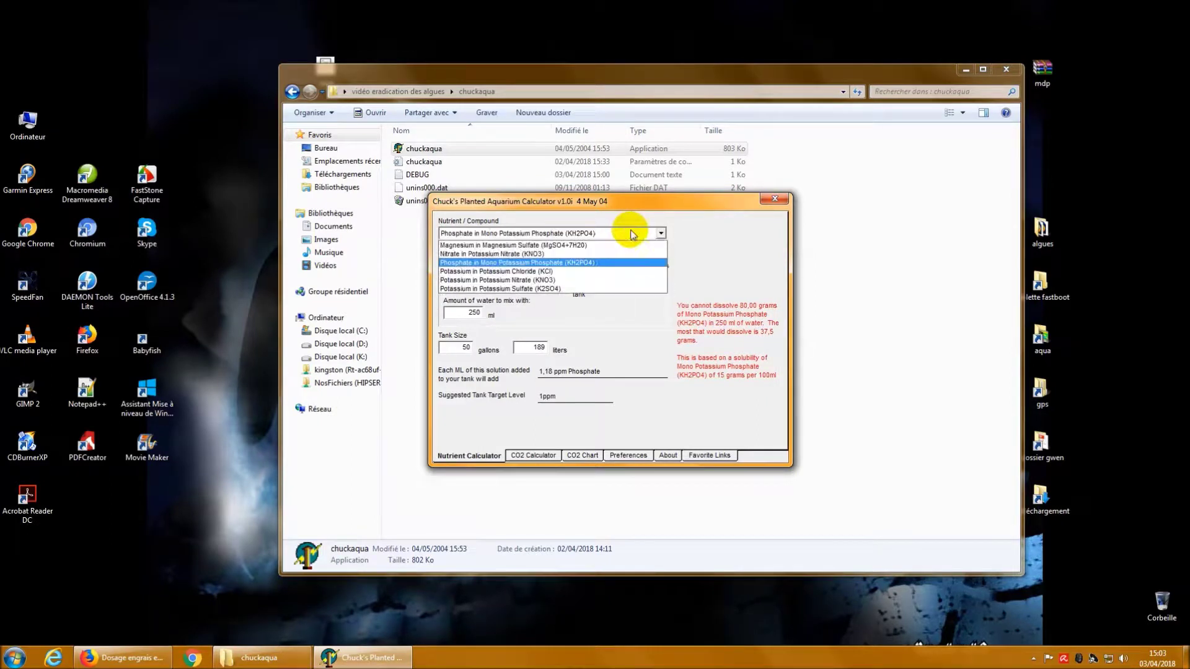
click(570, 255)
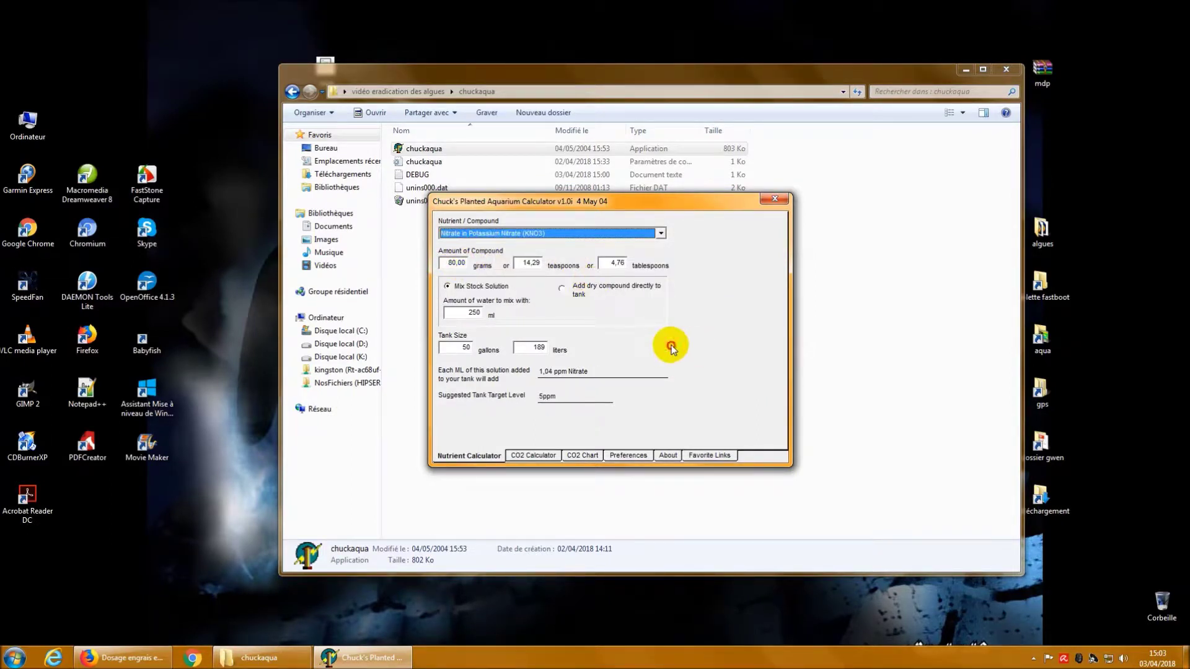